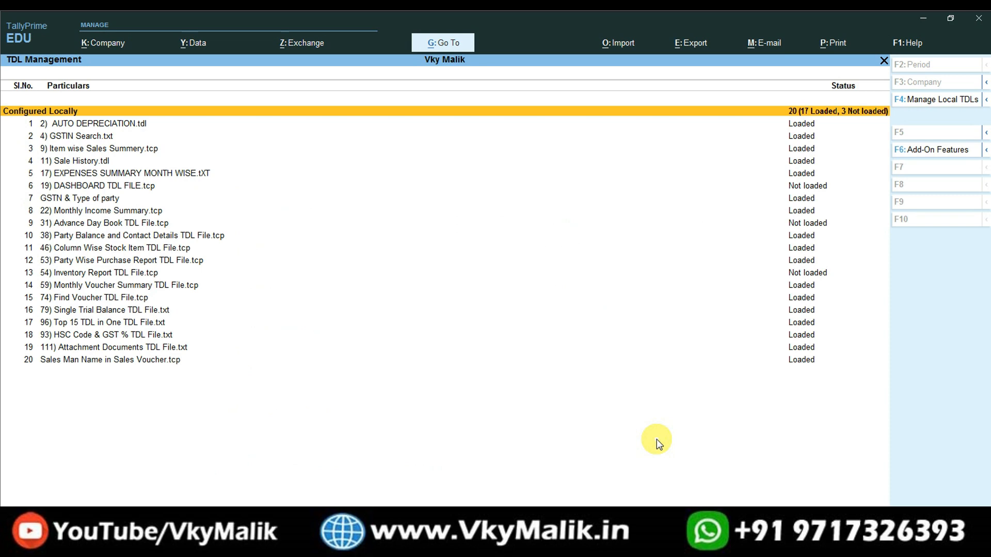
Highlight Sales Man Name in Sales Voucher.tcp in the TDL list, leave the list and open a new sales voucher.
left_click(68, 365)
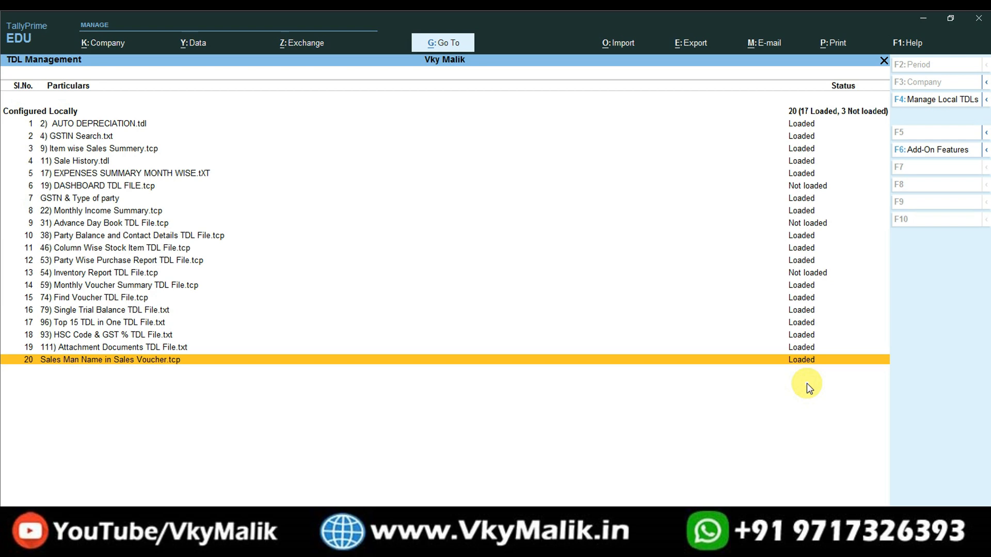
key("Escape")
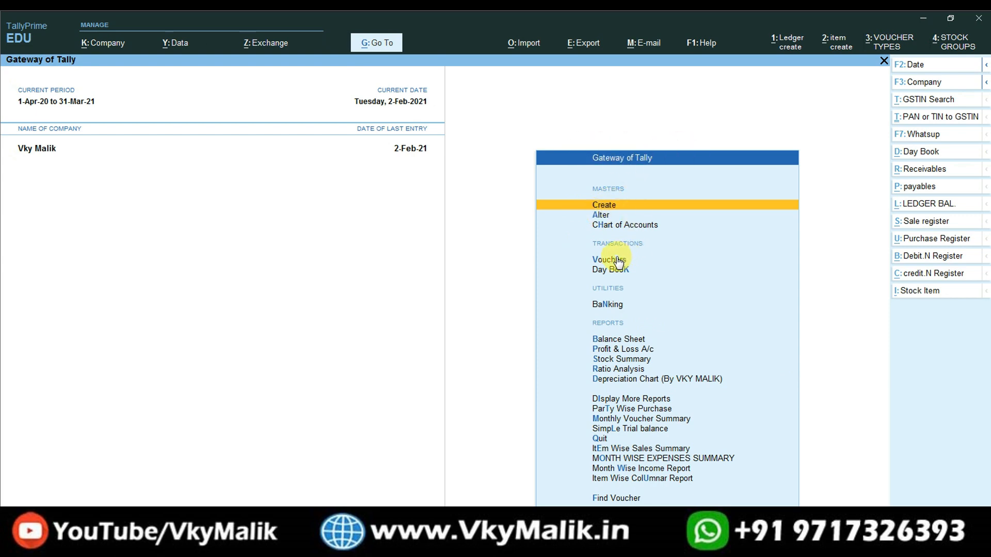
key("Down")
key("Down")
key("Down")
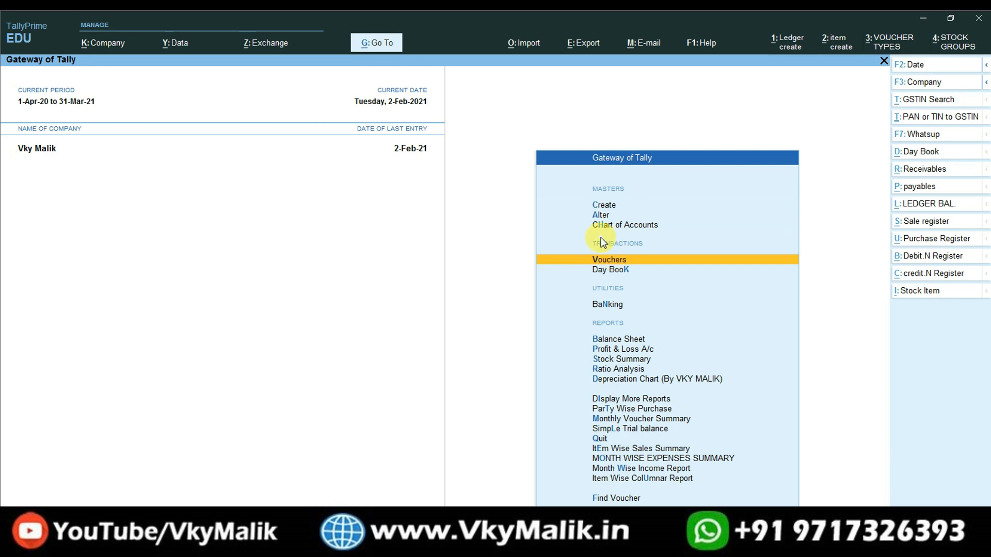
key("Return")
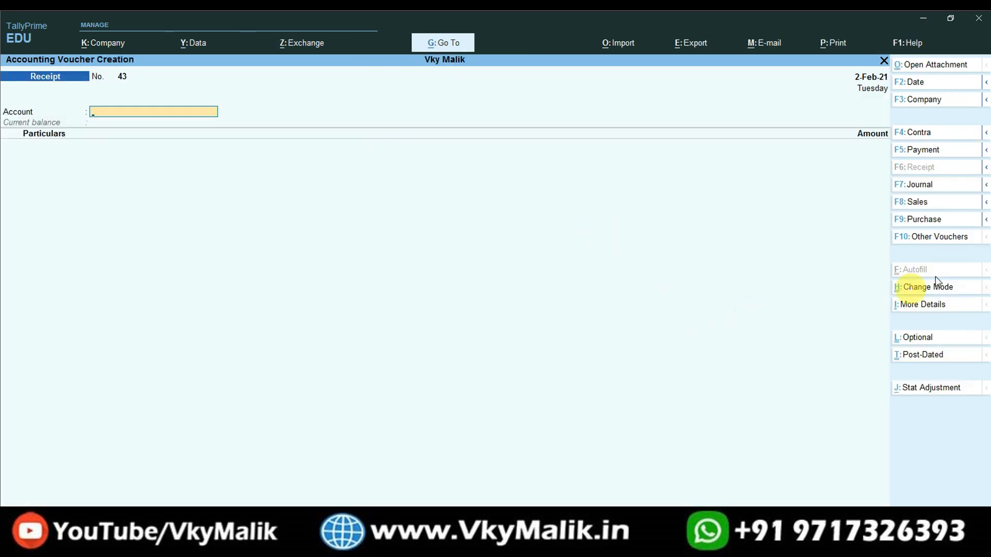
left_click(917, 205)
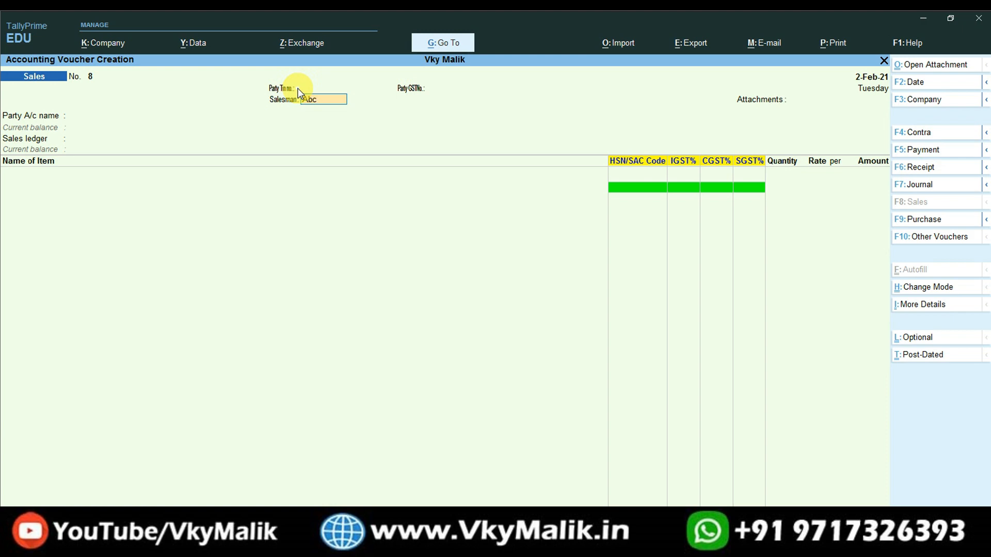
Fill in the voucher header with salesman Abc, party account Sumit Telecome (Customer) and the Sales ledger.
key("Return")
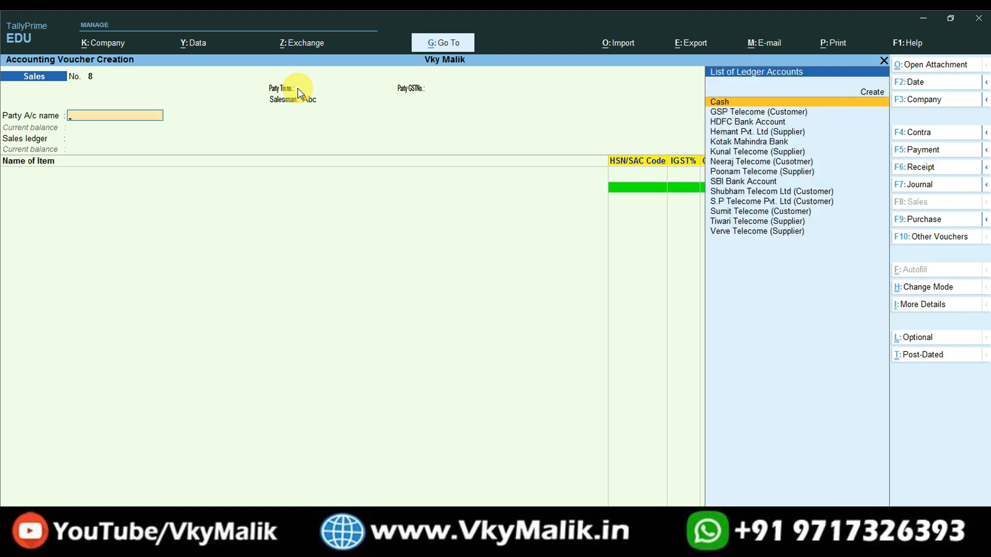
type("cus")
key("Down")
key("Down")
key("Down")
key("Down")
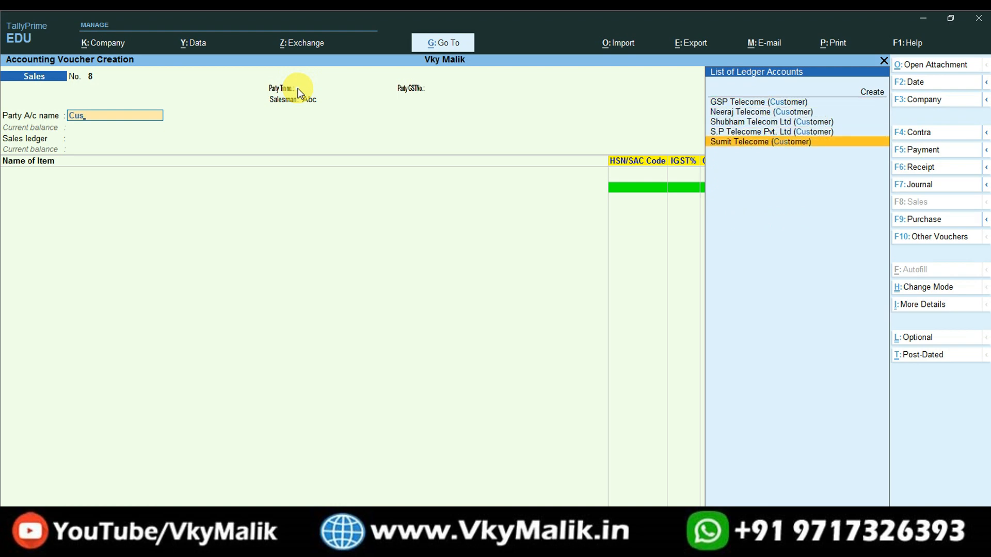
key("Return")
key("ctrl+a")
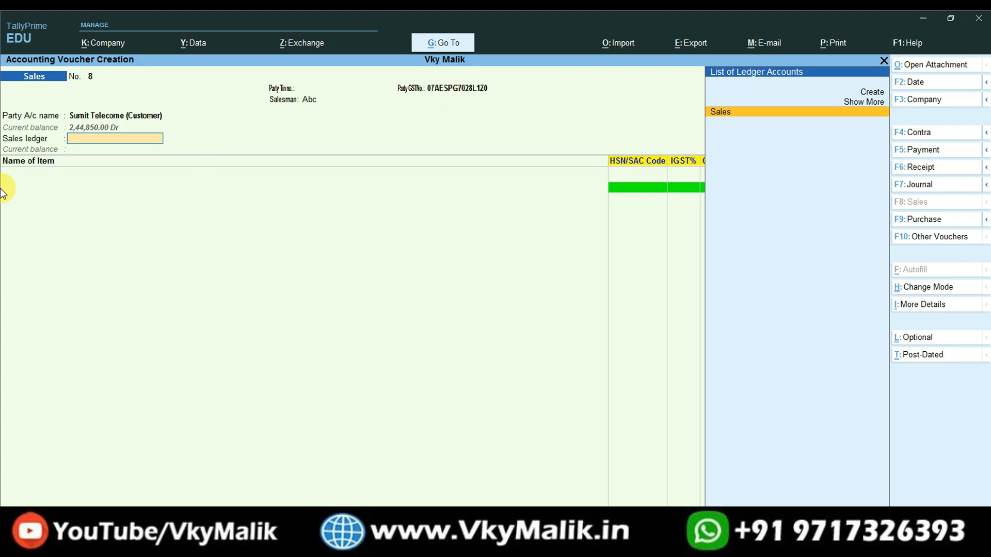
key("Return")
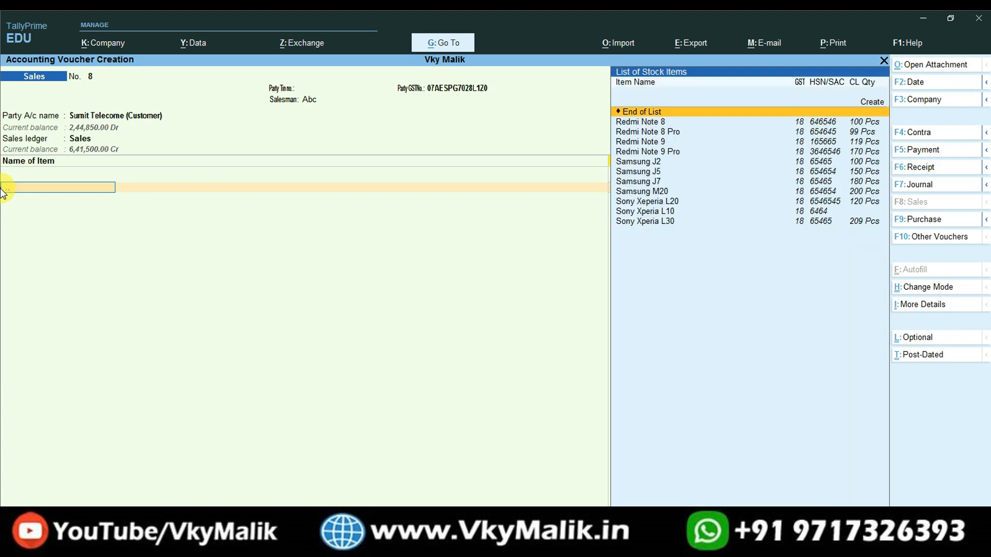
Add the stock item Redmi Note 8 to the voucher with a quantity of 2 Pcs, accepting the filled-in rate.
key("Return")
key("Return")
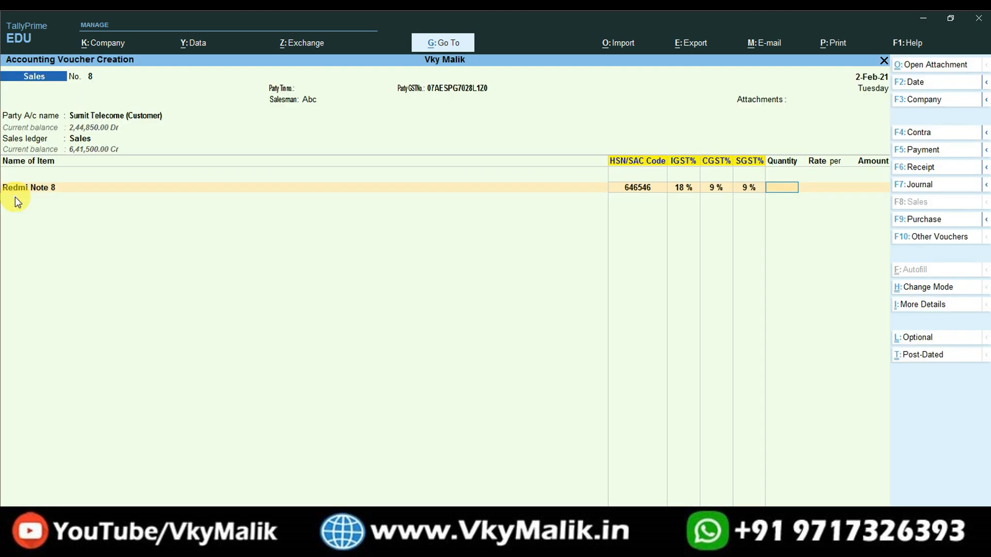
type("2")
key("Return")
key("Return")
key("Return")
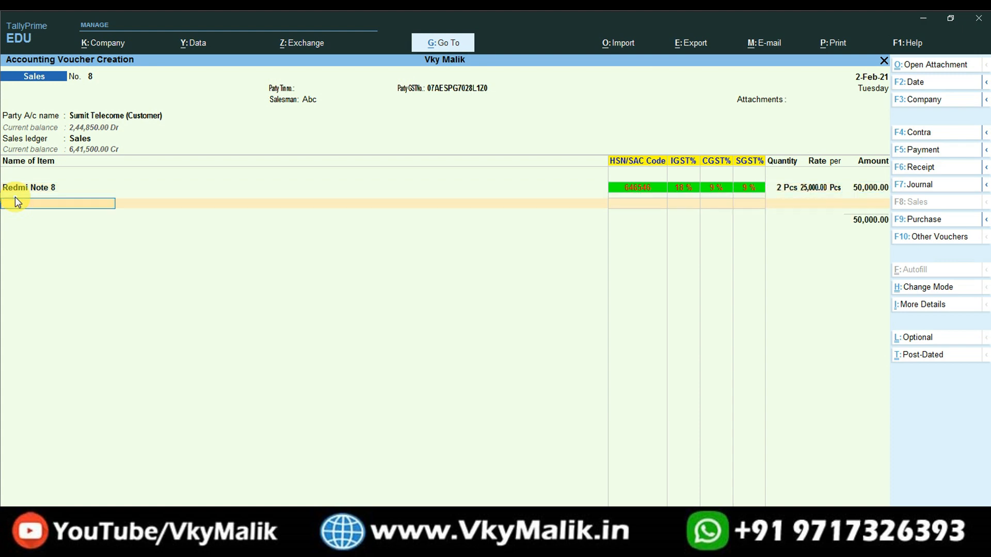
Add Sony Xperia L30 as the second item with no description and a quantity of 3 Pcs, and end the item list.
key("Up")
key("Up")
key("Up")
key("Return")
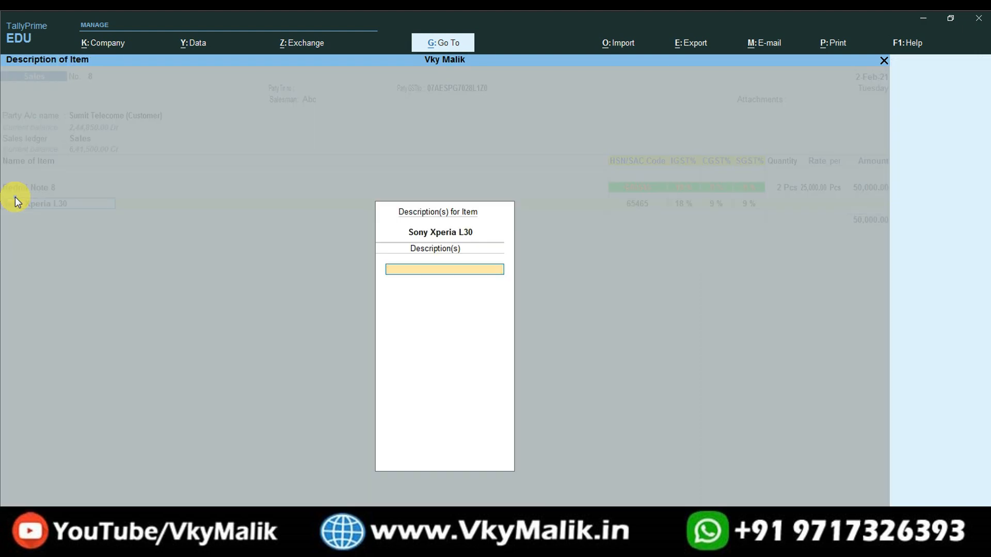
key("Return")
type("3")
key("Return")
key("Return")
key("Return")
key("Return")
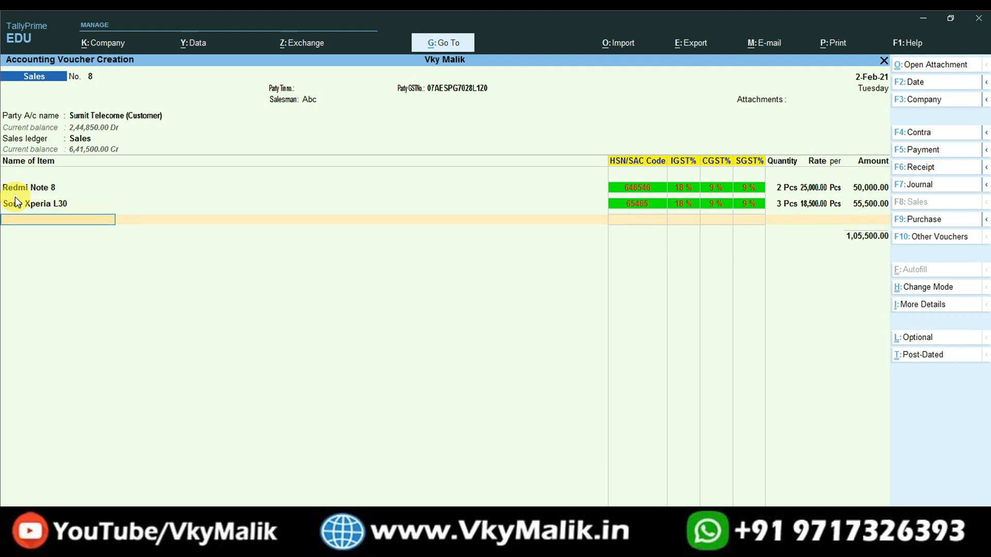
Add the Output CGST@ 9% tax ledger below the items and accept its calculated amount.
type("Cgst")
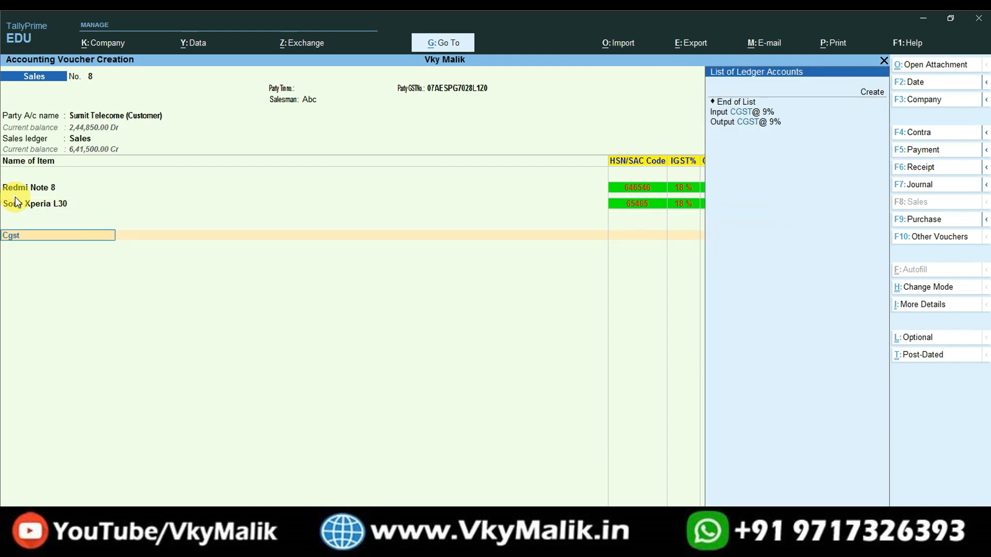
key("Down")
key("Down")
key("Return")
key("Return")
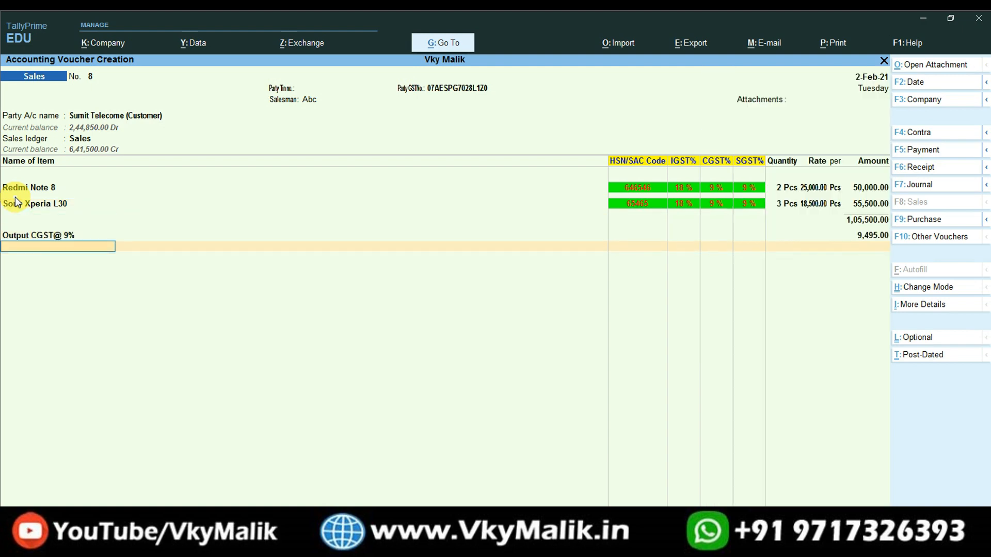
Add the Output SGST@ 9% tax ledger below the CGST line and save the sales voucher.
type("Sgst")
key("Down")
key("Down")
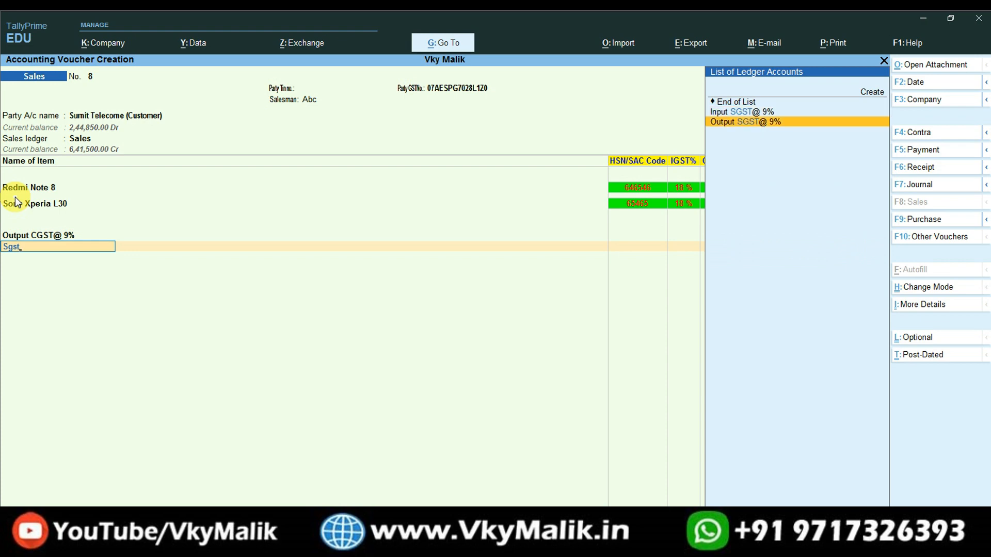
key("Return")
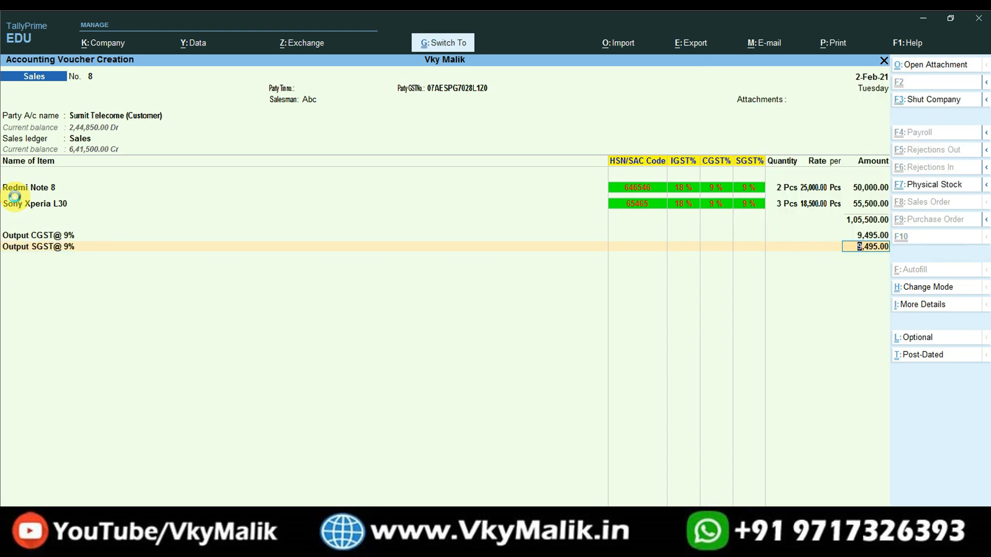
key("ctrl+a")
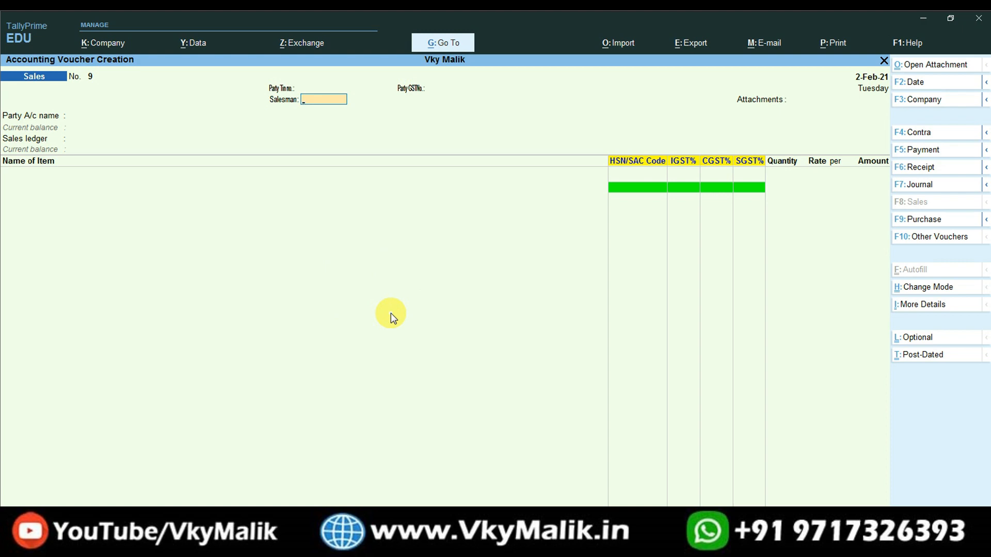
Reopen the sales voucher just saved to review its salesman entry, accept it and return to the Gateway of Tally.
key("Page_Up")
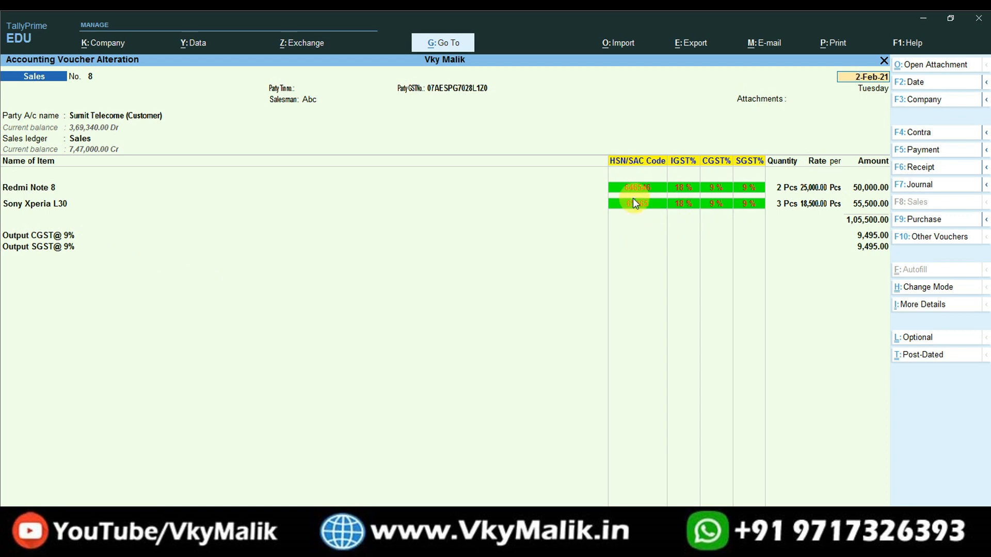
key("ctrl+a")
key("Escape")
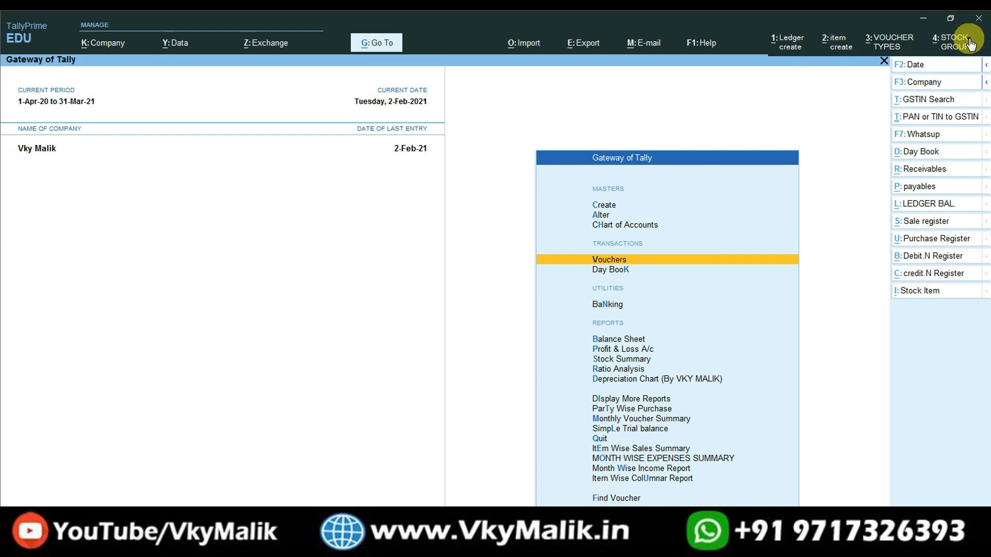
key("Down")
key("Down")
key("Down")
key("Down")
key("Down")
key("Down")
key("Down")
key("Down")
key("Down")
key("Down")
key("Down")
key("Down")
key("Down")
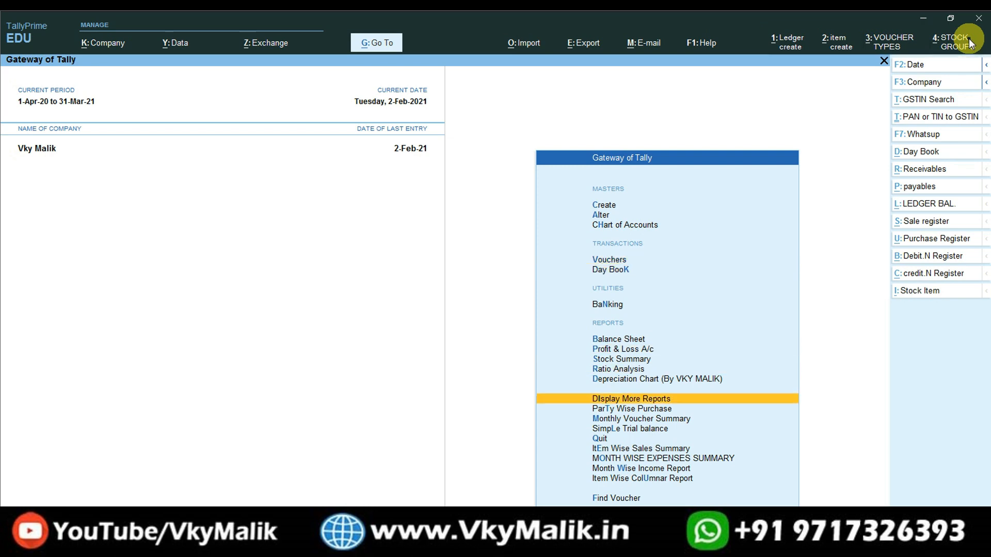
key("Down")
key("Down")
key("Down")
key("Down")
key("Down")
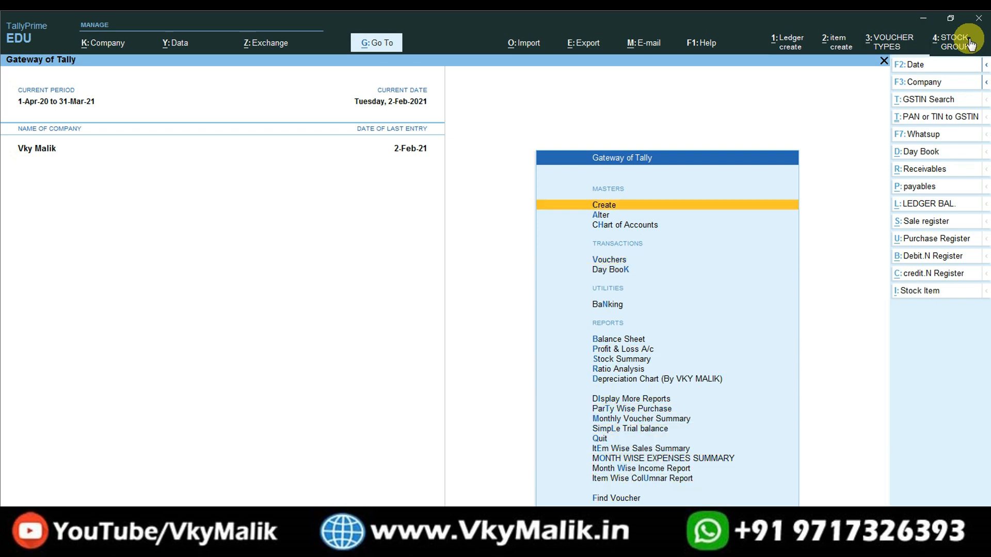
key("Up")
key("Up")
key("Up")
key("Up")
key("Up")
key("Up")
key("Up")
key("Up")
key("Up")
key("Up")
key("Up")
key("Up")
key("Up")
key("Up")
key("Up")
key("Up")
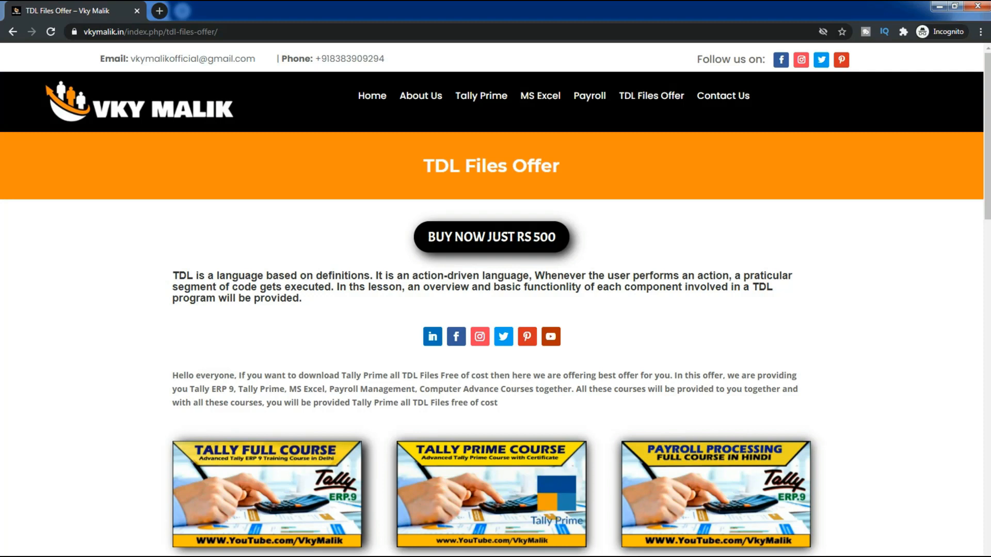
Review the TDL Files Offer page in the browser, from the course offers through the TDL file list to the contact form.
scroll(495, 299, "down", 6)
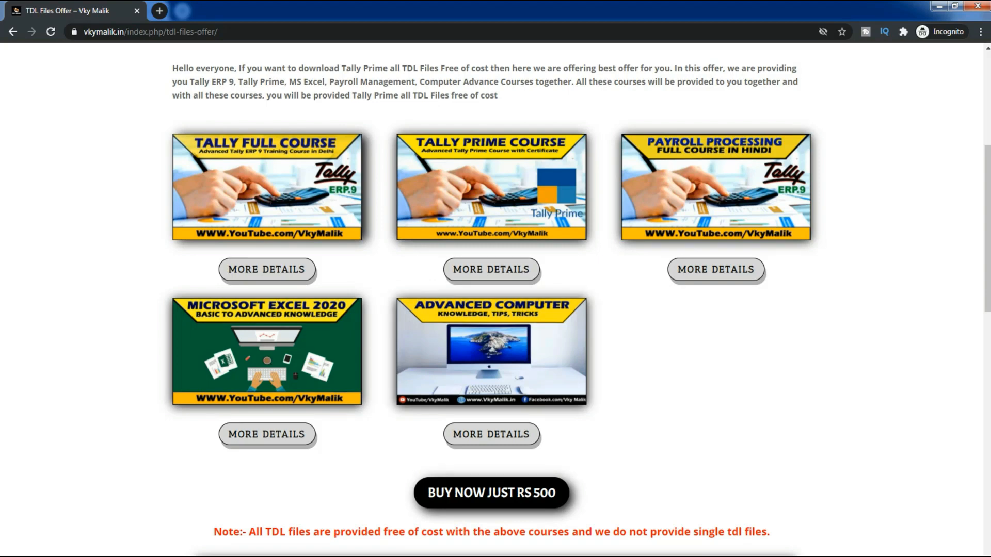
scroll(496, 300, "down", 8)
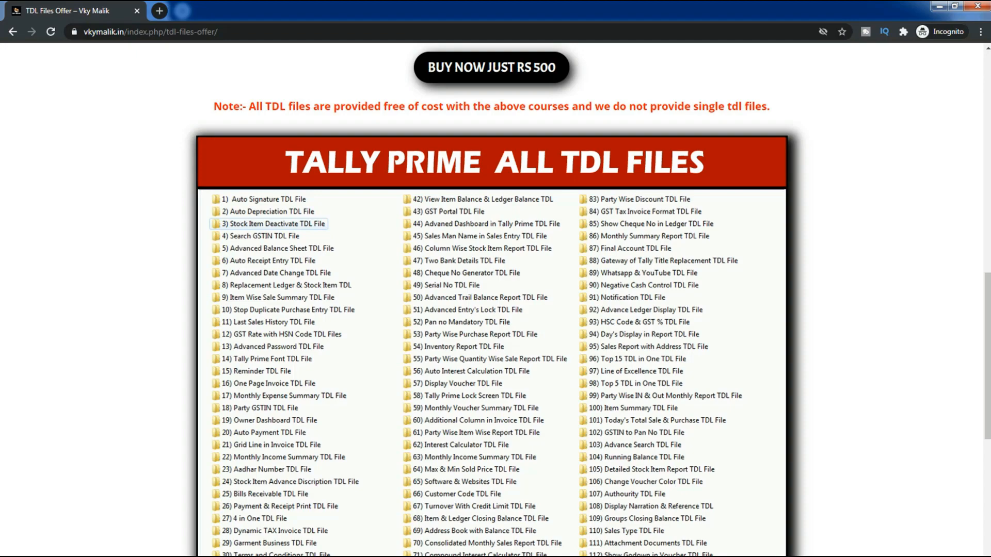
scroll(495, 299, "down", 10)
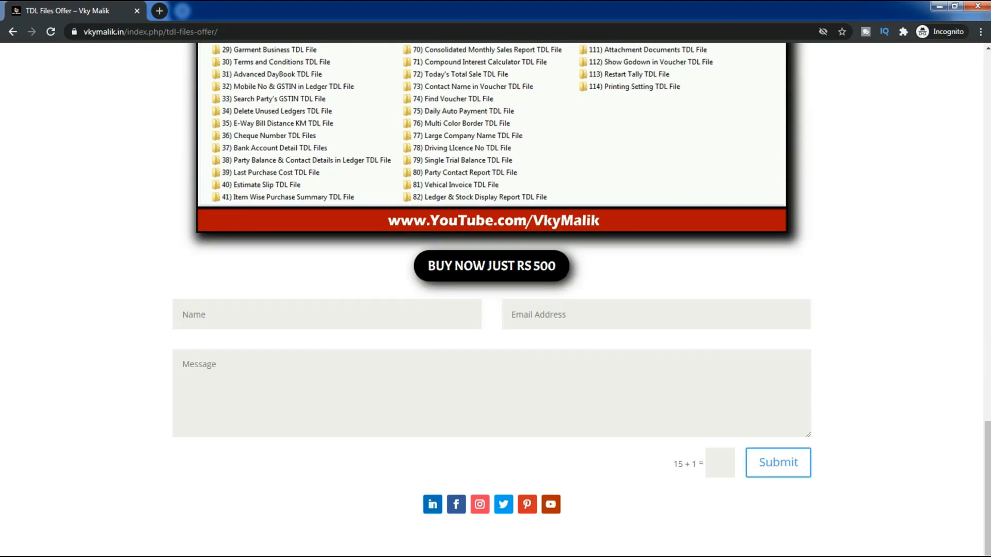